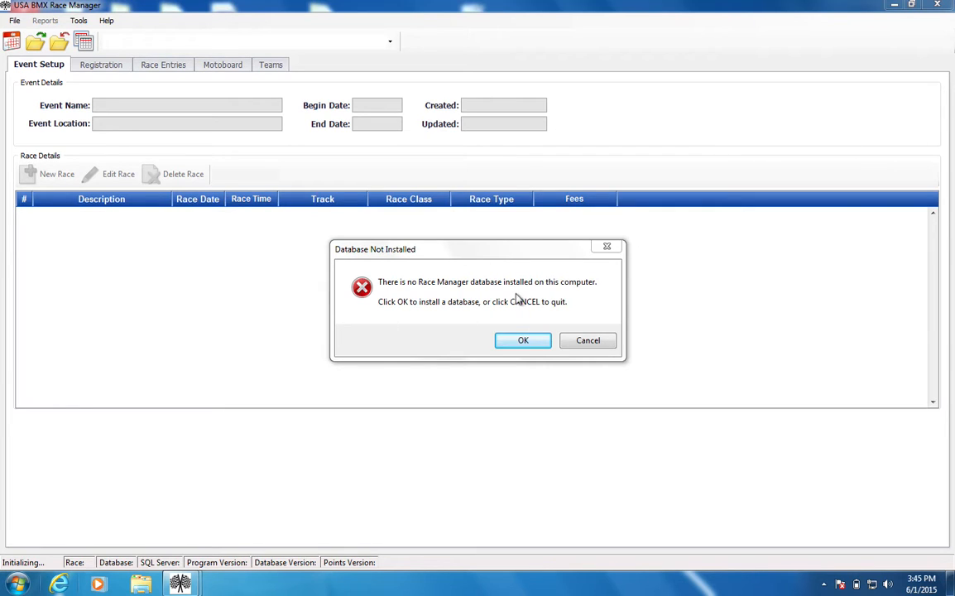
- Agree to install a Race Manager database and start browsing for the master update file
{"action": "left_click", "coordinate": [523, 342]}
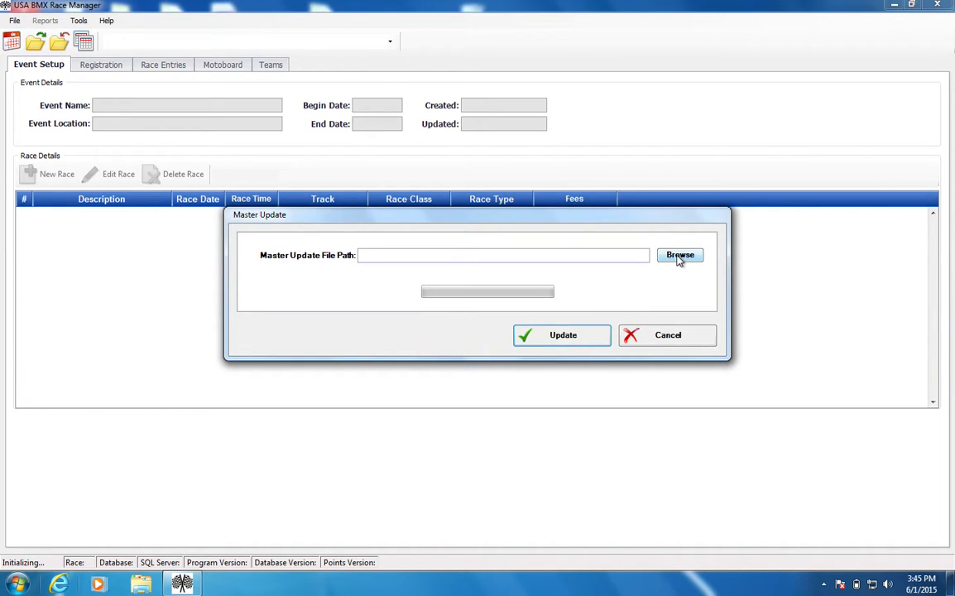
{"action": "left_click", "coordinate": [679, 256]}
{"action": "left_click_drag", "start_coordinate": [593, 246], "coordinate": [518, 381]}
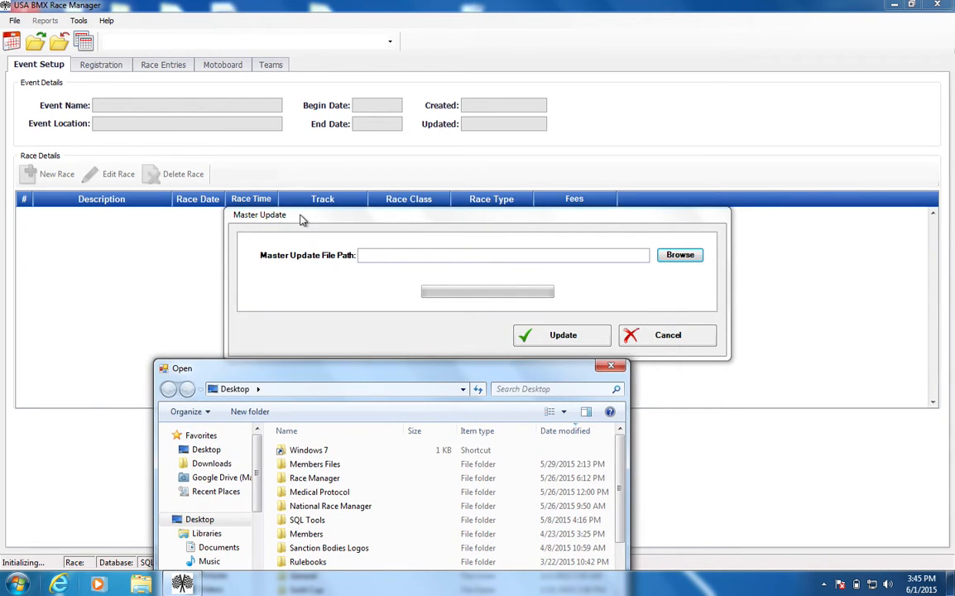
{"action": "left_click_drag", "start_coordinate": [341, 368], "coordinate": [198, 377]}
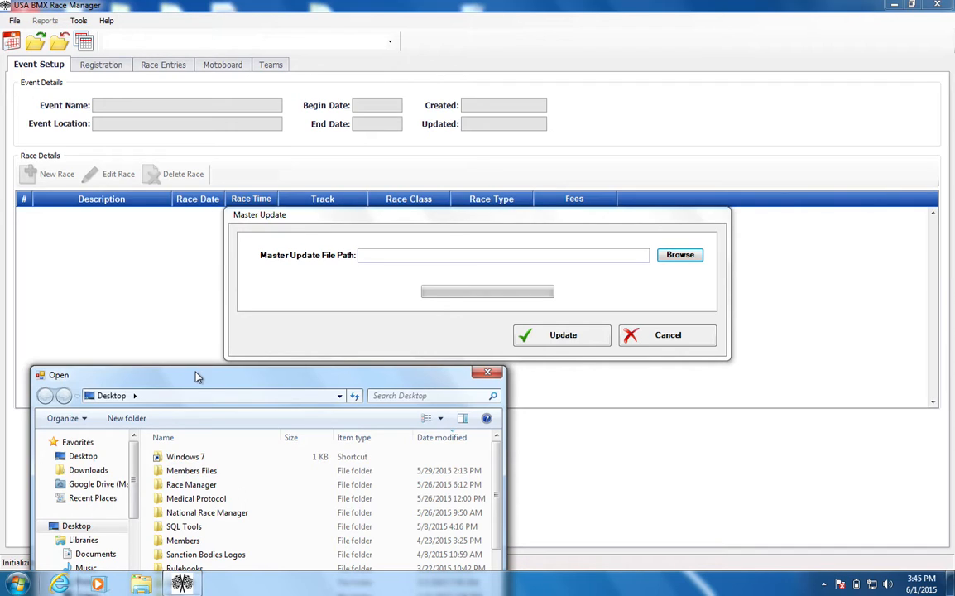
{"action": "left_click_drag", "start_coordinate": [196, 376], "coordinate": [206, 32]}
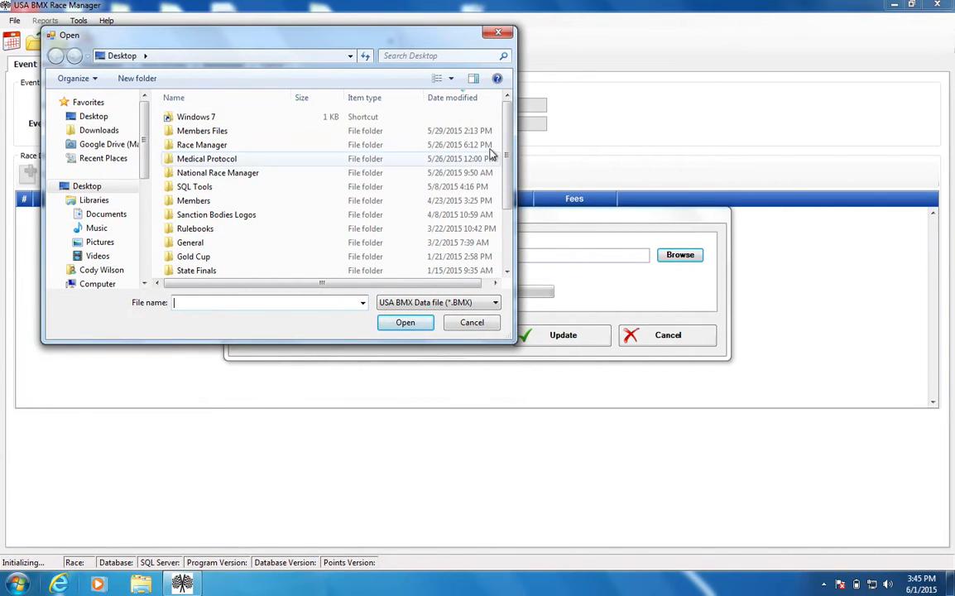
- Choose RACE_MASTER_3.0.10.15.bmx from Local Disk (C:) as the master update file
{"action": "scroll", "coordinate": [492, 157], "scroll_direction": "down", "scroll_amount": 2}
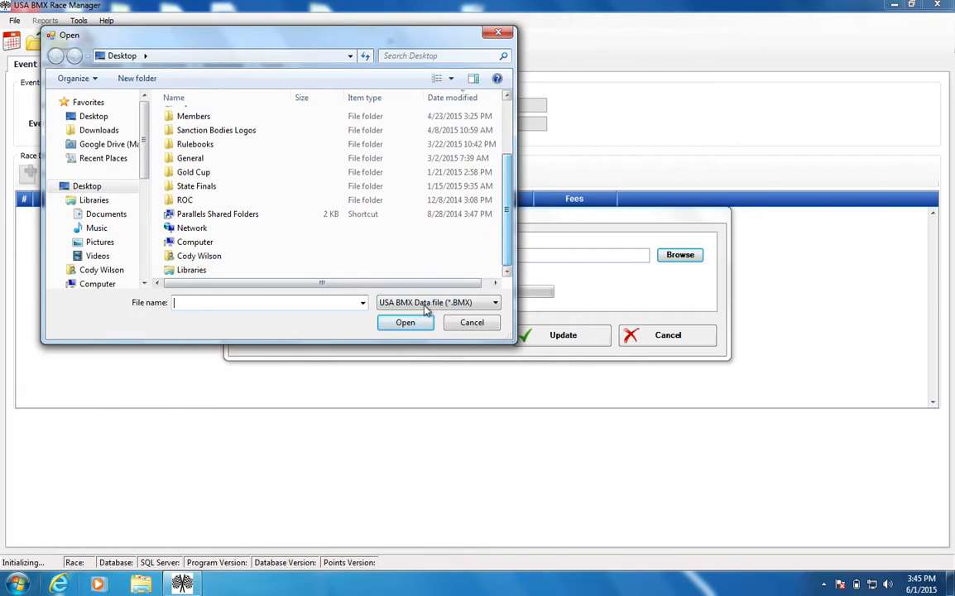
{"action": "scroll", "coordinate": [144, 213], "scroll_direction": "down", "scroll_amount": 3}
{"action": "scroll", "coordinate": [145, 213], "scroll_direction": "down", "scroll_amount": 3}
{"action": "scroll", "coordinate": [144, 213], "scroll_direction": "up", "scroll_amount": 2}
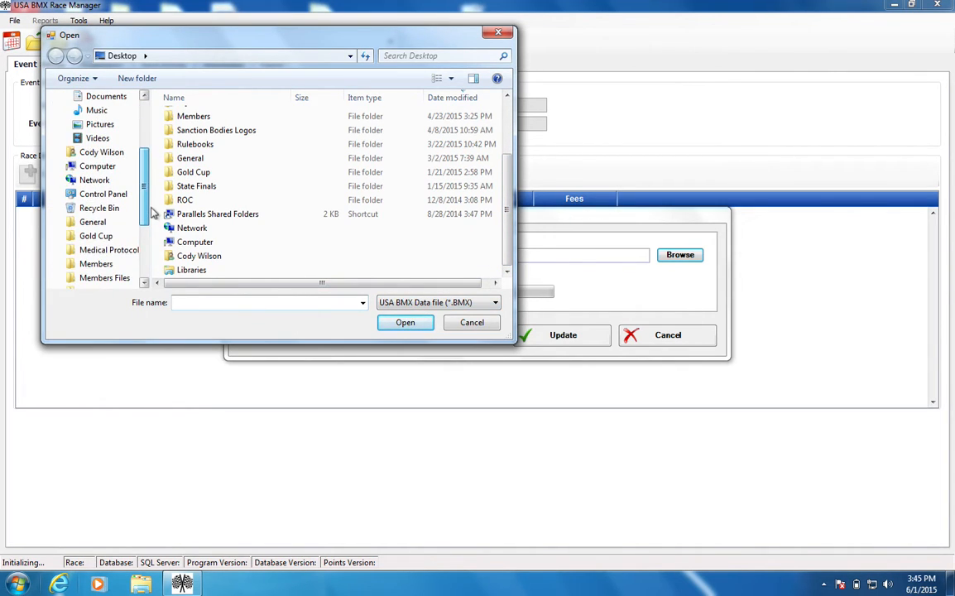
{"action": "left_click", "coordinate": [105, 166]}
{"action": "double_click", "coordinate": [245, 134]}
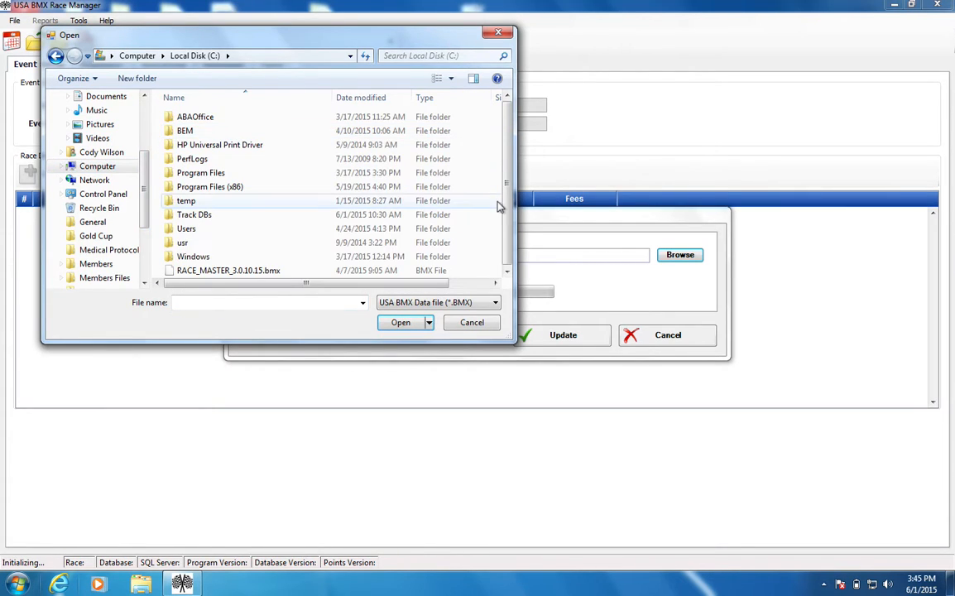
{"action": "left_click", "coordinate": [281, 273]}
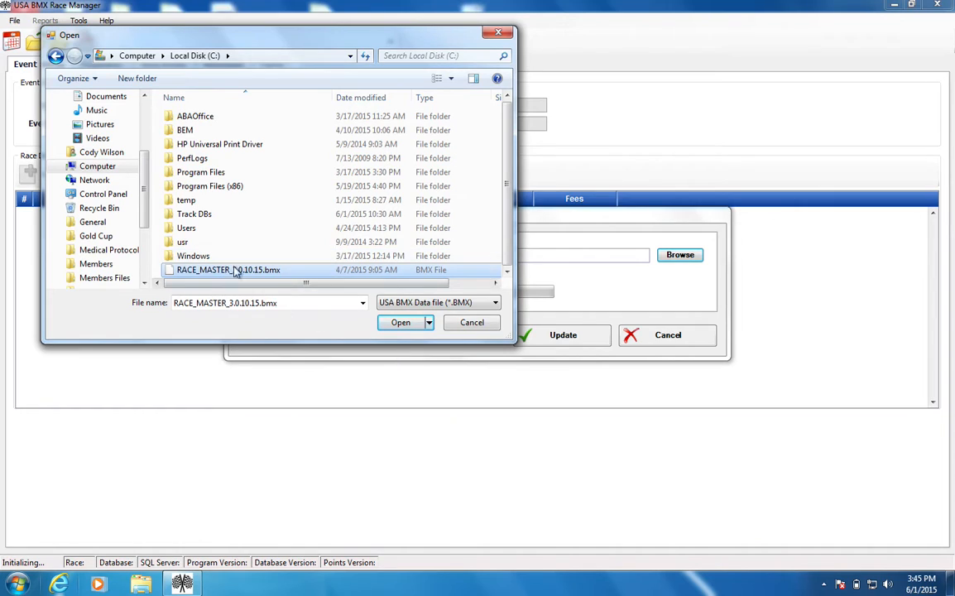
{"action": "left_click", "coordinate": [399, 323]}
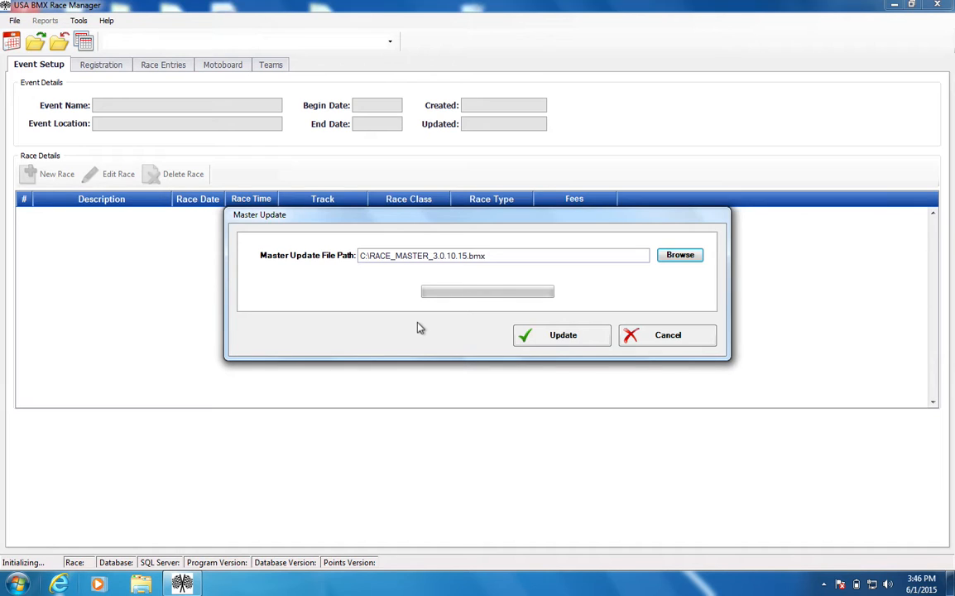
- Install the master database from the chosen file, accepting that restoring clears the Member ID allocation
{"action": "left_click", "coordinate": [426, 252]}
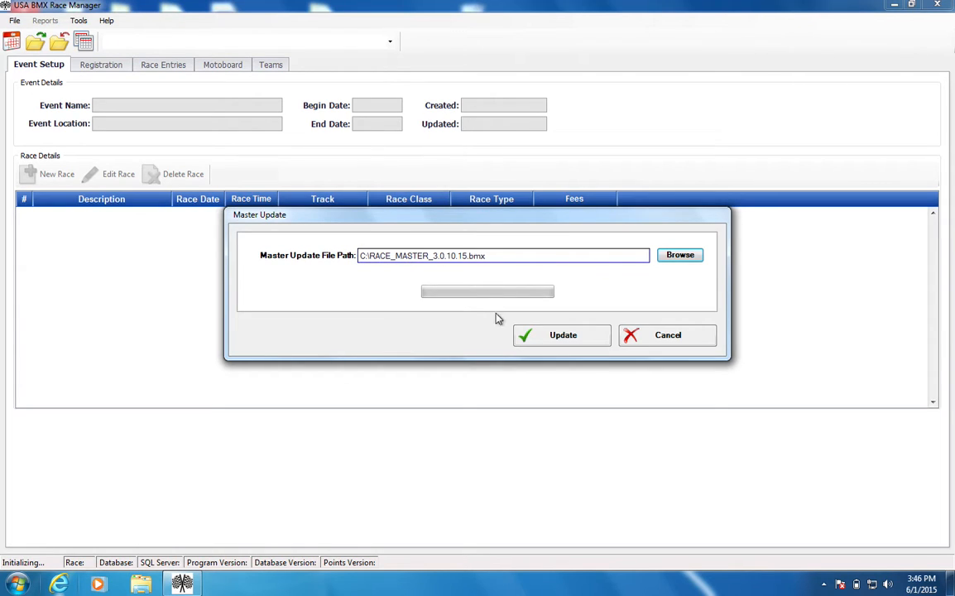
{"action": "left_click", "coordinate": [538, 336]}
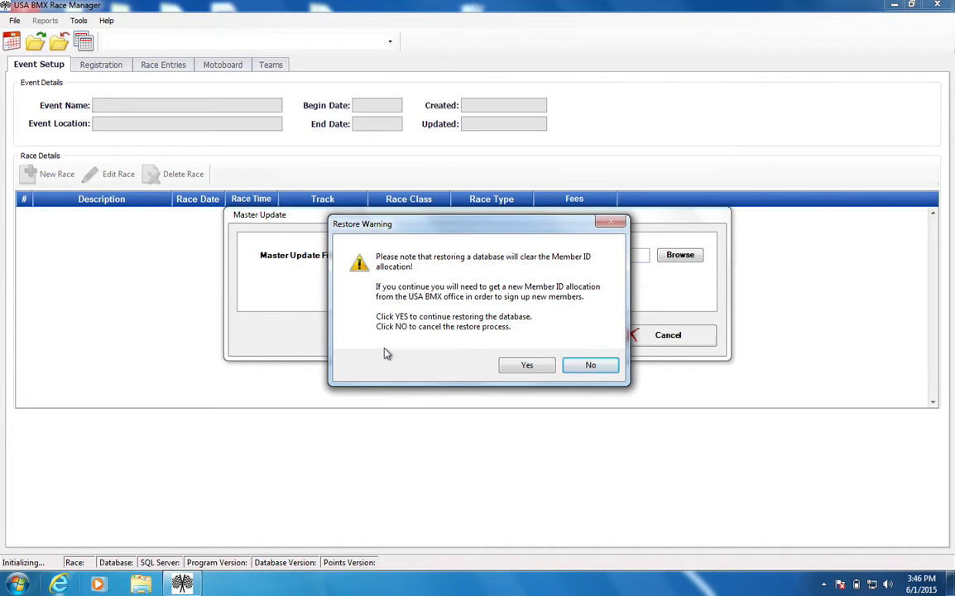
{"action": "left_click", "coordinate": [527, 365]}
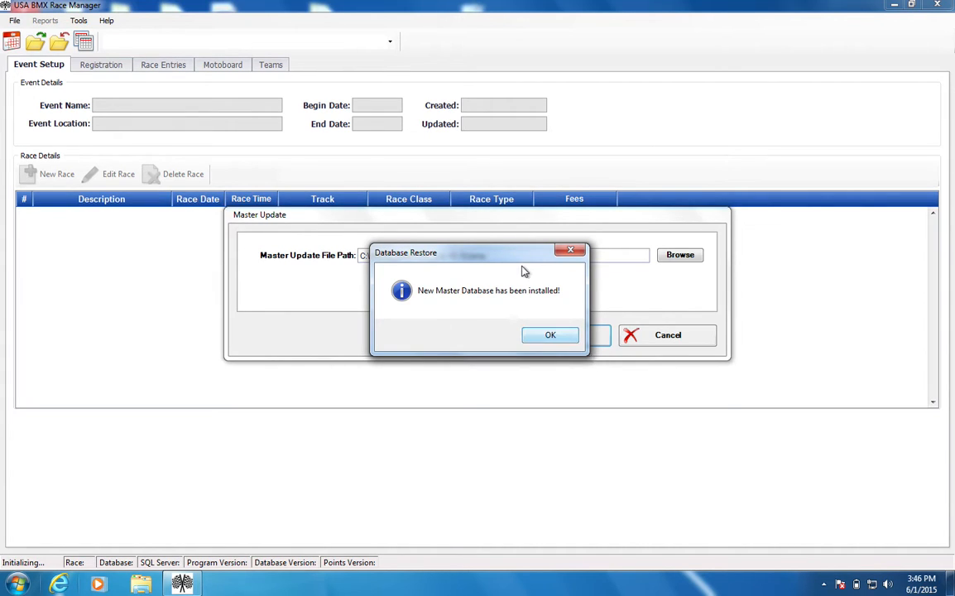
{"action": "left_click_drag", "start_coordinate": [519, 261], "coordinate": [317, 236]}
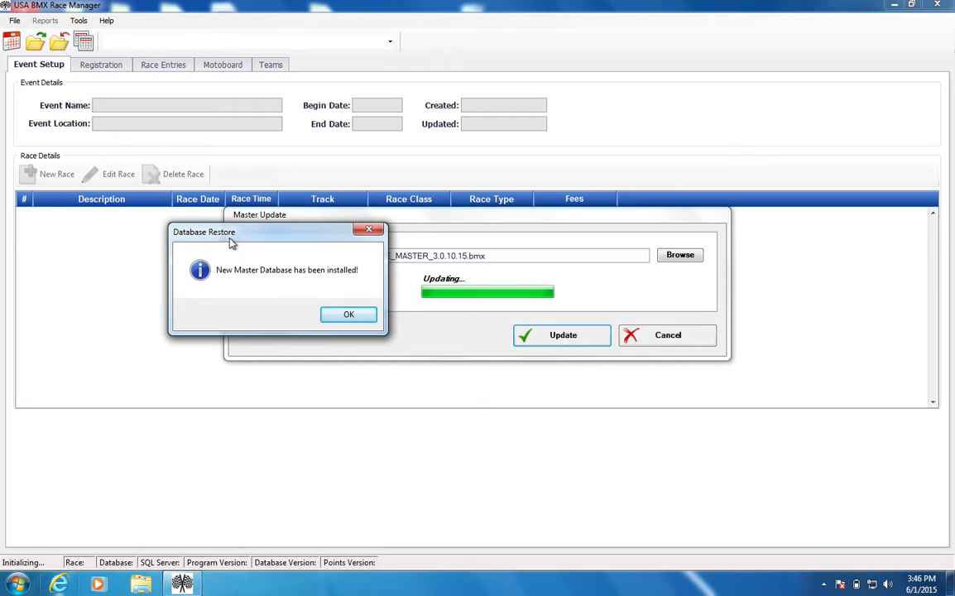
{"action": "left_click_drag", "start_coordinate": [230, 233], "coordinate": [265, 230]}
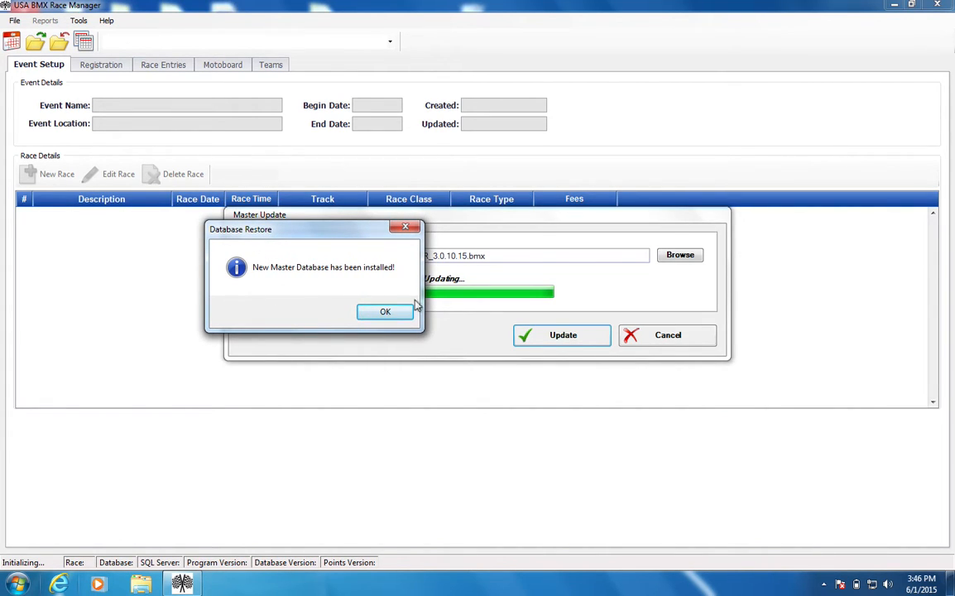
{"action": "left_click", "coordinate": [386, 311]}
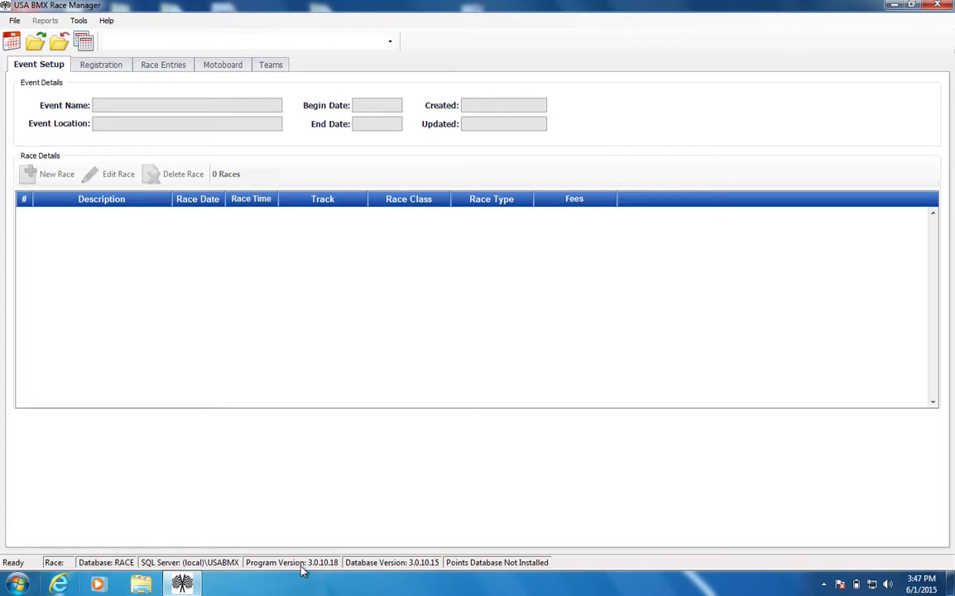
- Select BLACK MOUNTAIN BMX as the track in the preferences' track settings
{"action": "left_click", "coordinate": [14, 21]}
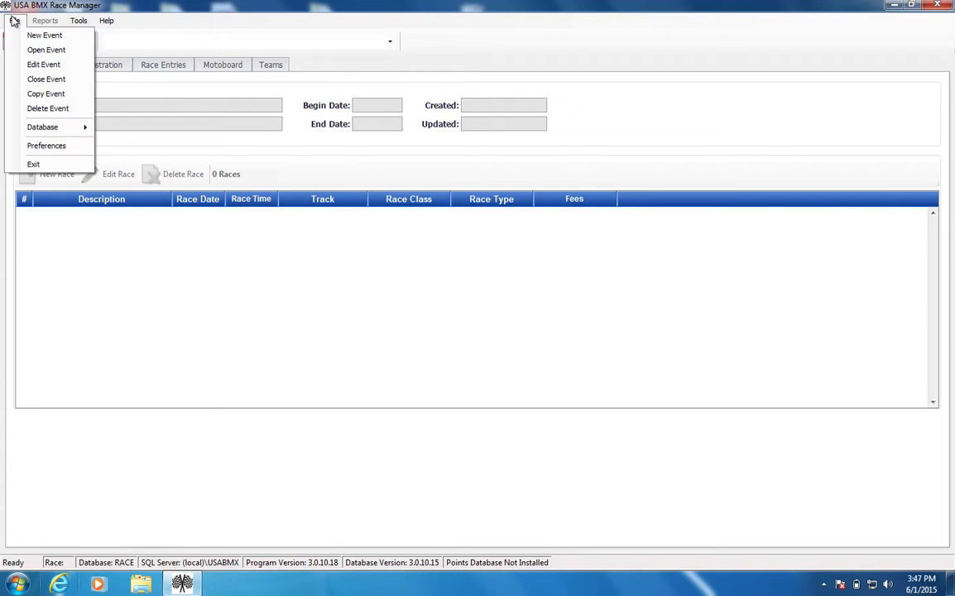
{"action": "left_click", "coordinate": [42, 146]}
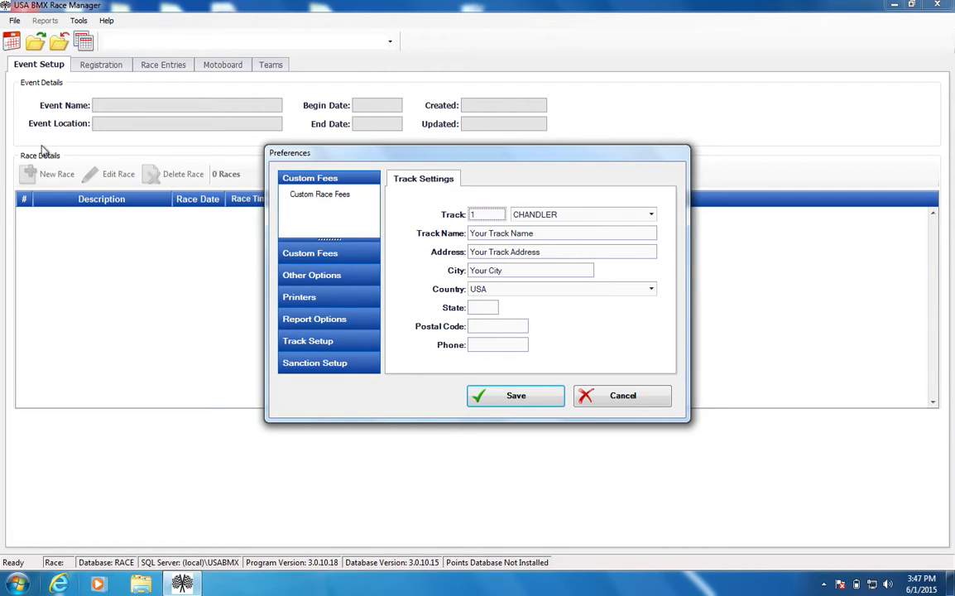
{"action": "left_click_drag", "start_coordinate": [510, 158], "coordinate": [298, 165]}
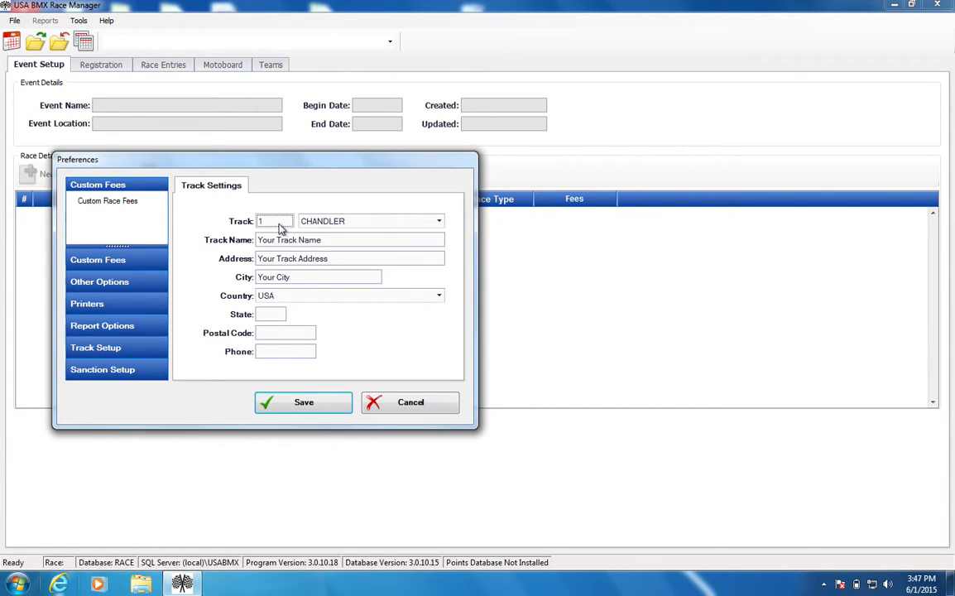
{"action": "left_click_drag", "start_coordinate": [247, 160], "coordinate": [234, 50]}
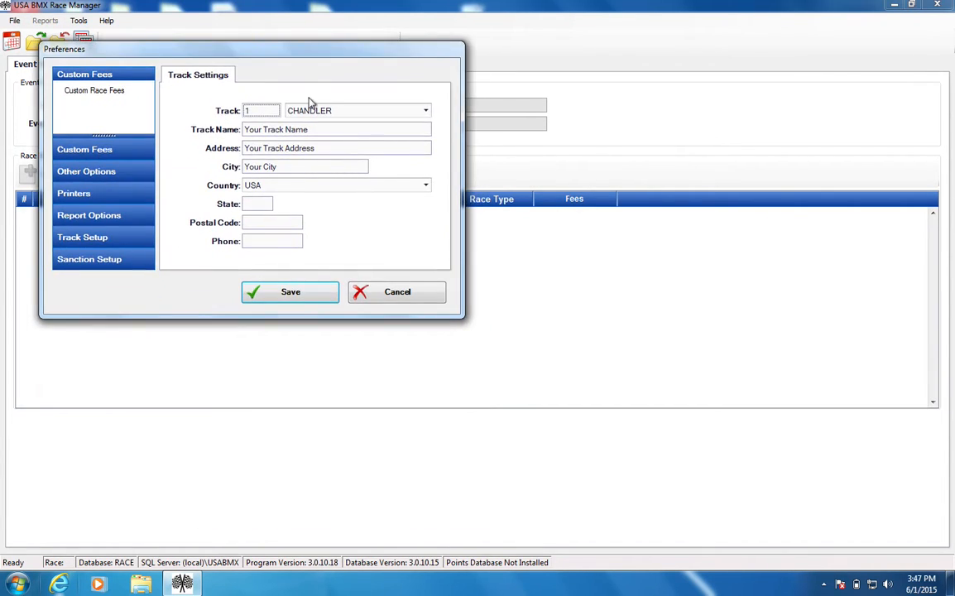
{"action": "left_click", "coordinate": [426, 113]}
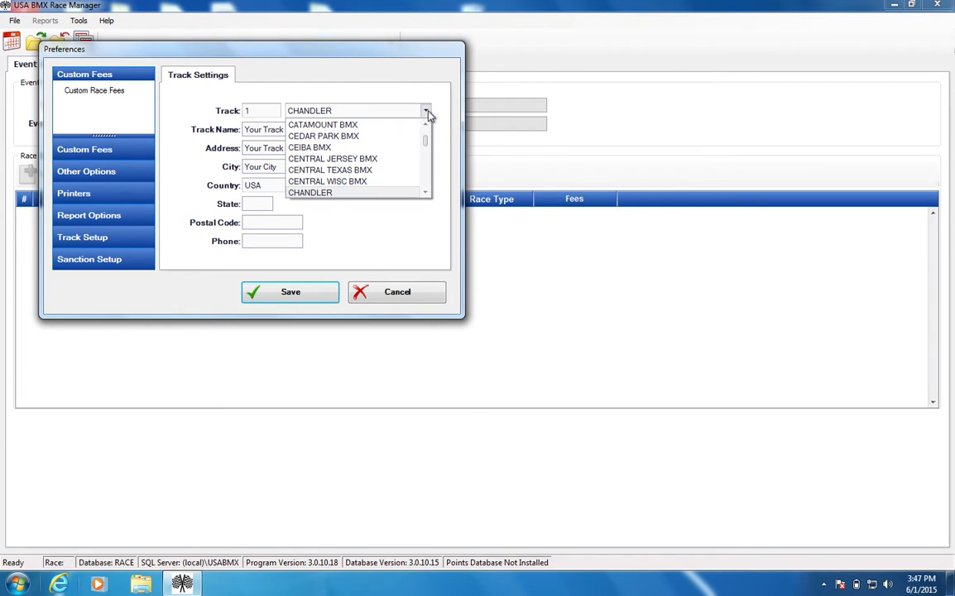
{"action": "mouse_move", "coordinate": [428, 142]}
{"action": "left_mouse_down"}
{"action": "mouse_move", "coordinate": [430, 131]}
{"action": "mouse_move", "coordinate": [428, 183]}
{"action": "mouse_move", "coordinate": [432, 127]}
{"action": "left_mouse_up"}
{"action": "left_click", "coordinate": [402, 116]}
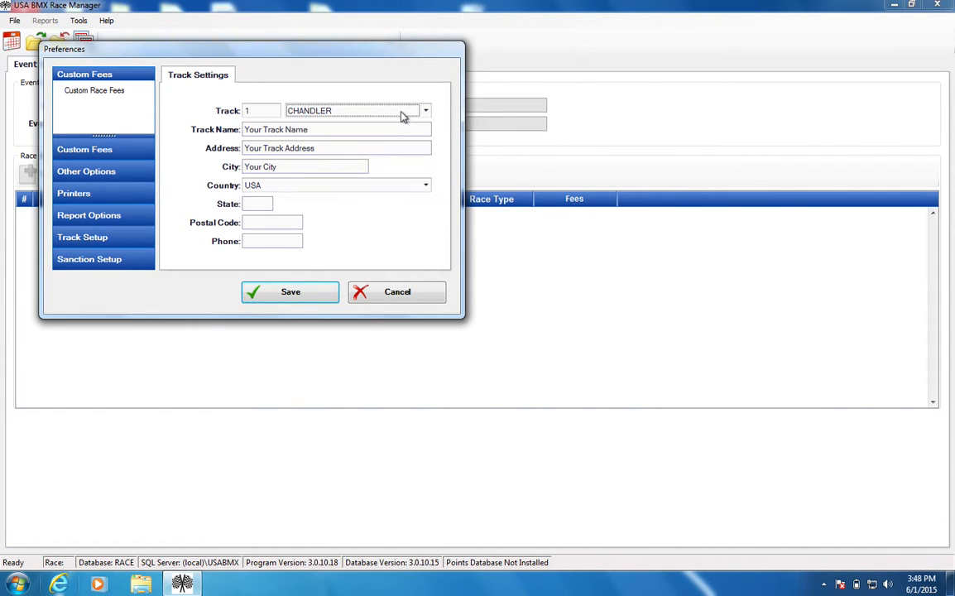
{"action": "type", "text": "black"}
{"action": "key", "text": "Tab"}
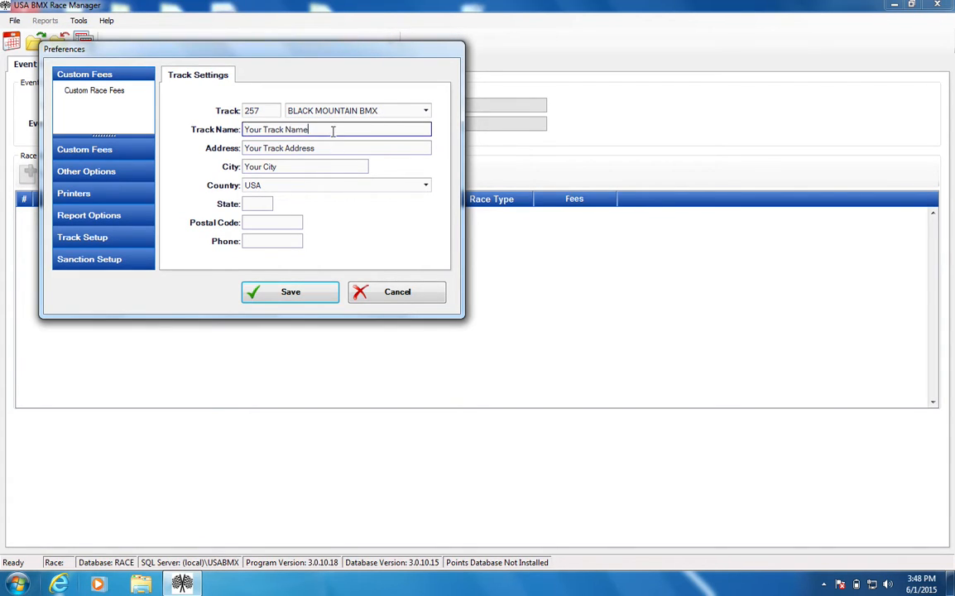
- Replace the placeholder track name with "Black Mtn. BMX"
{"action": "type", "text": "b"}
{"action": "key", "text": "BackSpace"}
{"action": "type", "text": "Black Mtn. BMX"}
{"action": "key", "text": "Tab"}
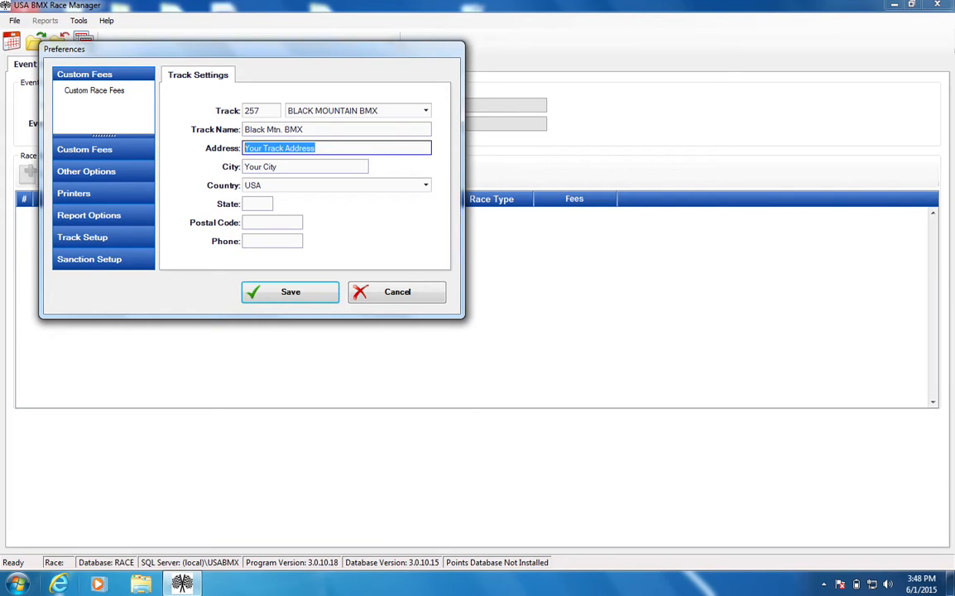
- Replace the placeholder address with the track's street address
{"action": "key", "text": "BackSpace"}
{"action": "key", "text": "Tab"}
{"action": "key", "text": "shift+Tab"}
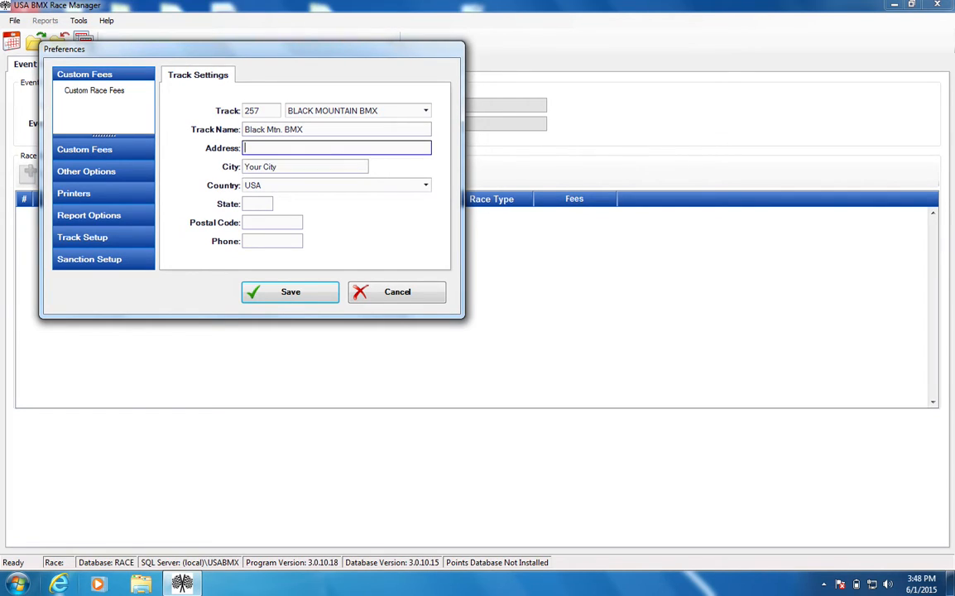
{"action": "key", "text": "BackSpace"}
{"action": "type", "text": "123 Main St"}
{"action": "key", "text": "Tab"}
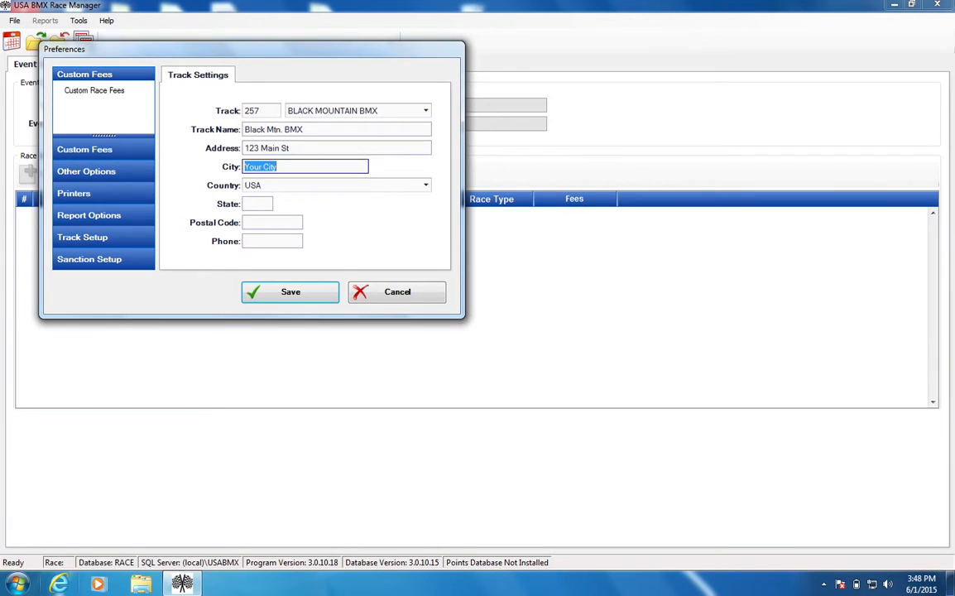
- Enter Phoenix as the track's city and AZ as its state, keeping USA as the country
{"action": "type", "text": "Phoenix"}
{"action": "key", "text": "Tab"}
{"action": "type", "text": "AZ"}
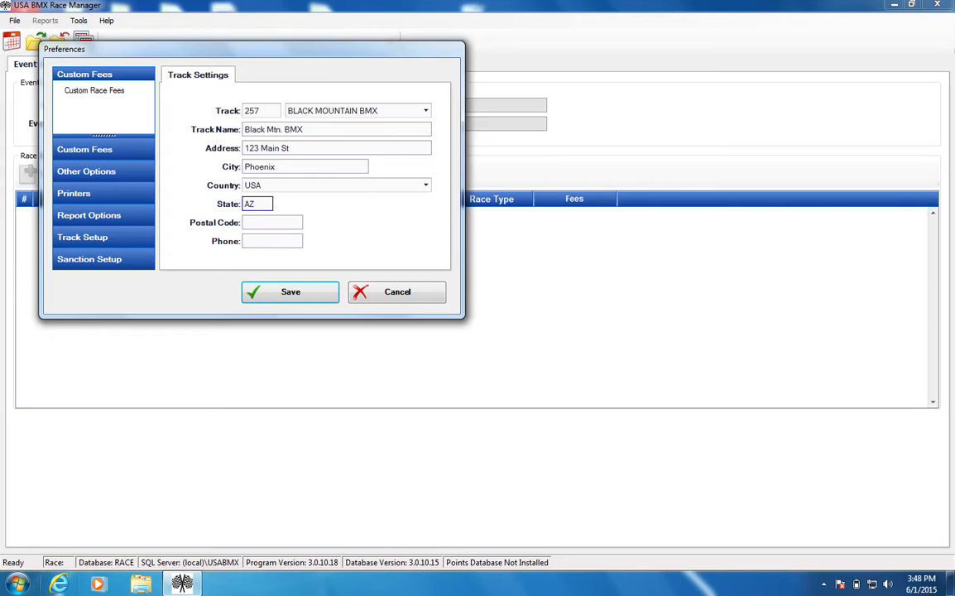
{"action": "left_click", "coordinate": [265, 187]}
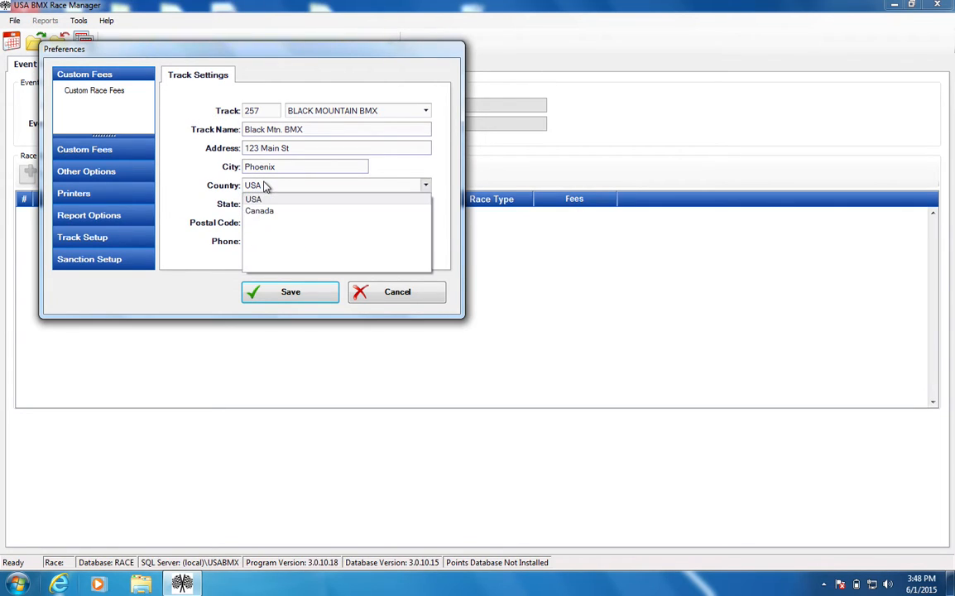
{"action": "left_click", "coordinate": [264, 187]}
- Fill in the track's postal code and phone number
{"action": "left_click", "coordinate": [274, 223]}
{"action": "type", "text": "8"}
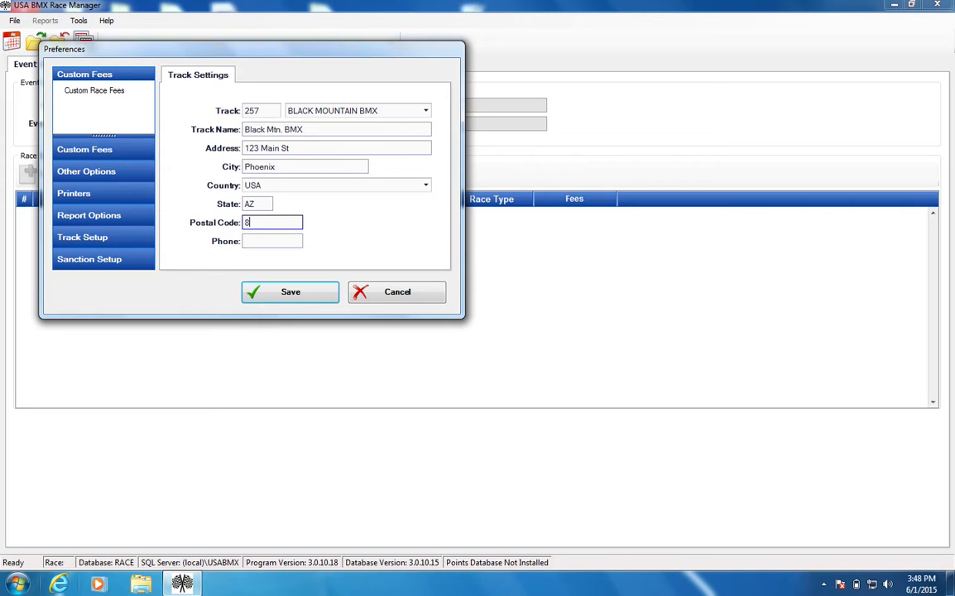
{"action": "type", "text": "5233"}
{"action": "key", "text": "Tab"}
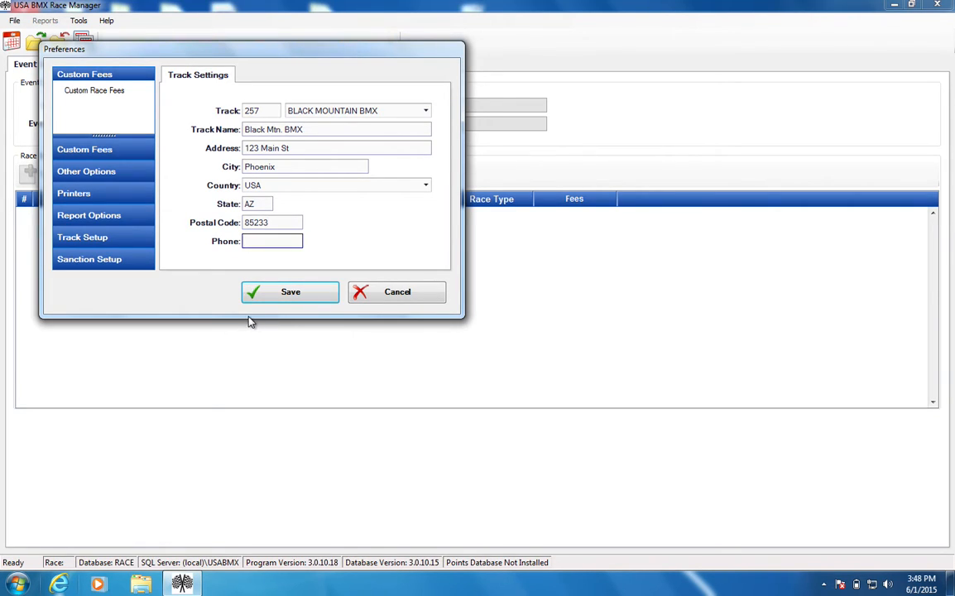
{"action": "key", "text": "Tab"}
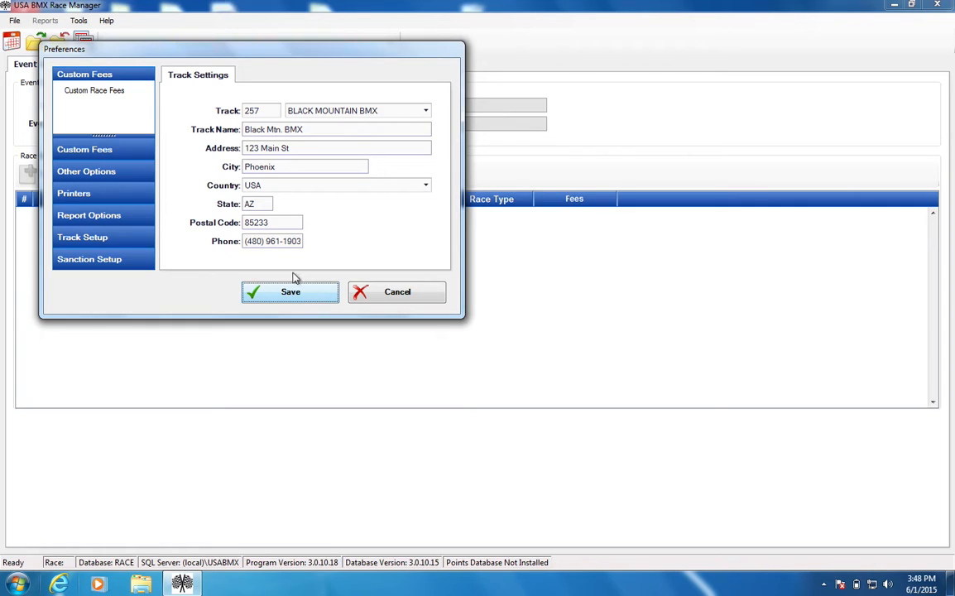
- Check the entered track contact details and save the preferences
{"action": "left_click_drag", "start_coordinate": [247, 241], "coordinate": [314, 244]}
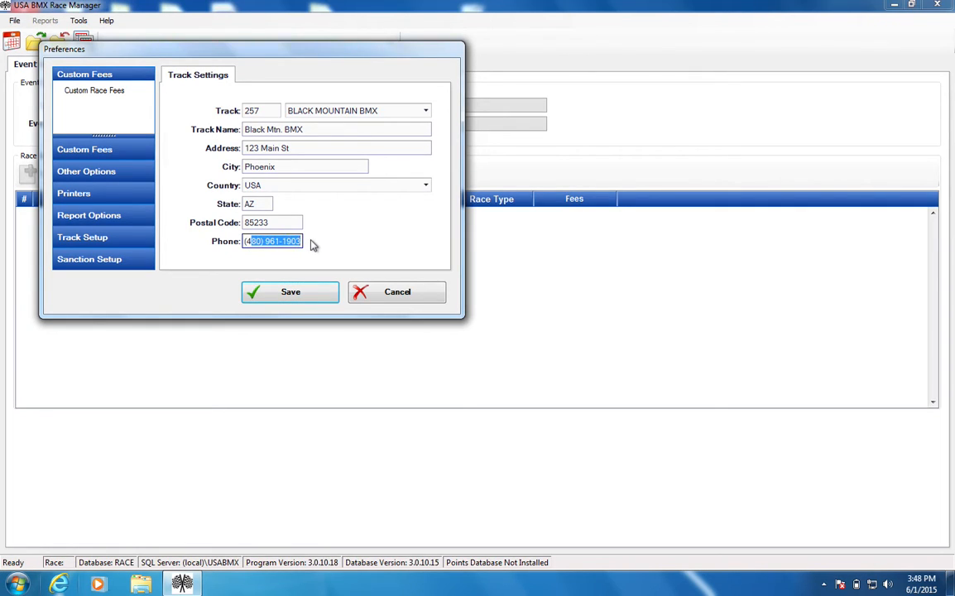
{"action": "left_click", "coordinate": [273, 241]}
{"action": "left_click", "coordinate": [285, 222]}
{"action": "left_click", "coordinate": [255, 203]}
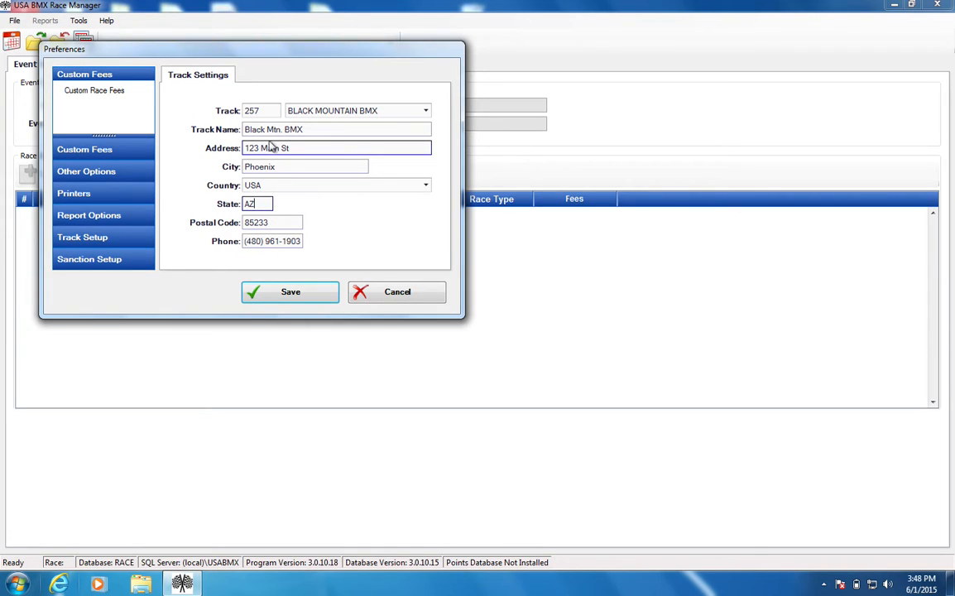
{"action": "left_click", "coordinate": [268, 303]}
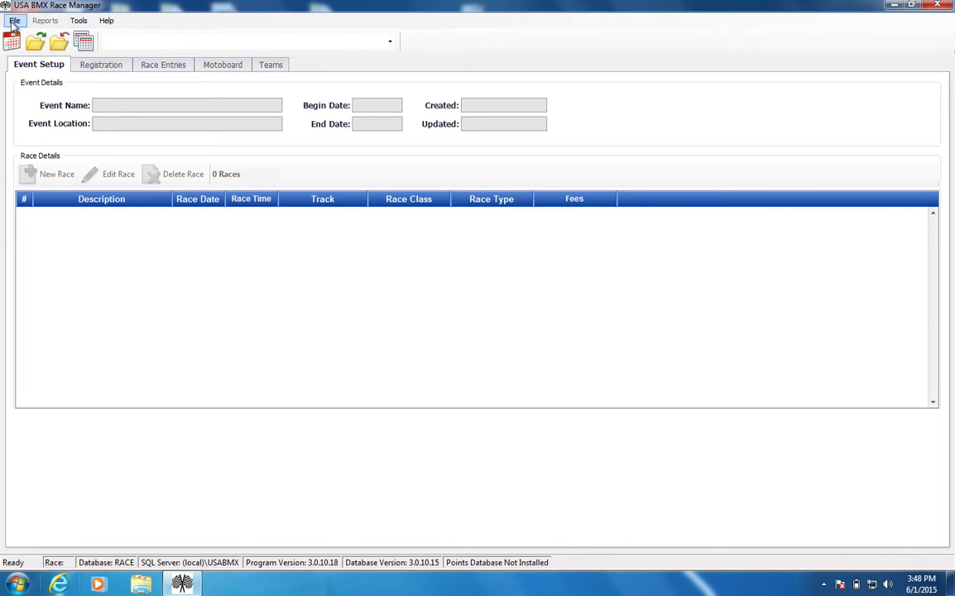
- Open the preferences and look through the Printers, Other Options, Custom Fees, Report Options and Track Setup categories
{"action": "left_click", "coordinate": [13, 21]}
{"action": "left_click", "coordinate": [25, 144]}
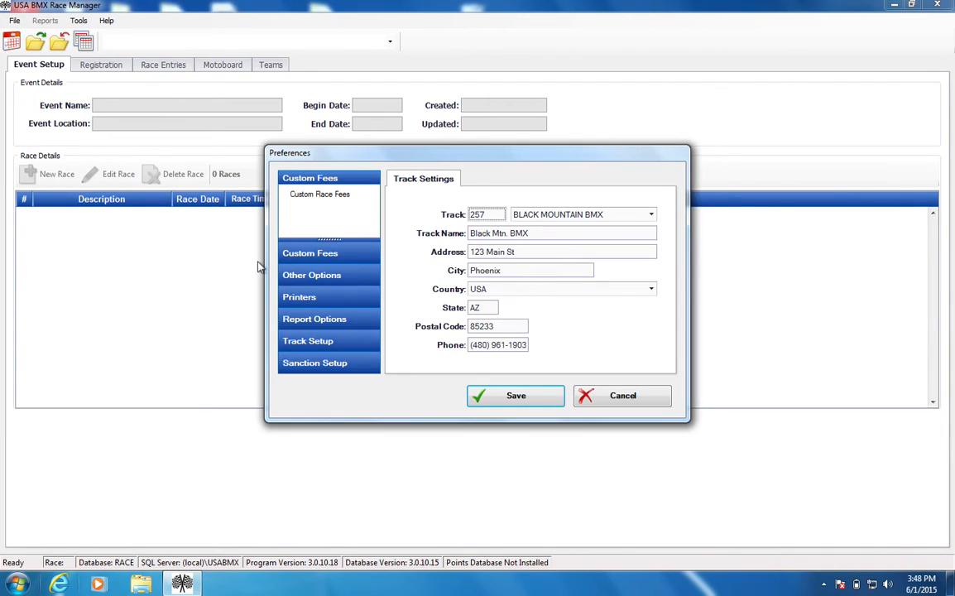
{"action": "left_click", "coordinate": [322, 296]}
{"action": "left_click", "coordinate": [331, 277]}
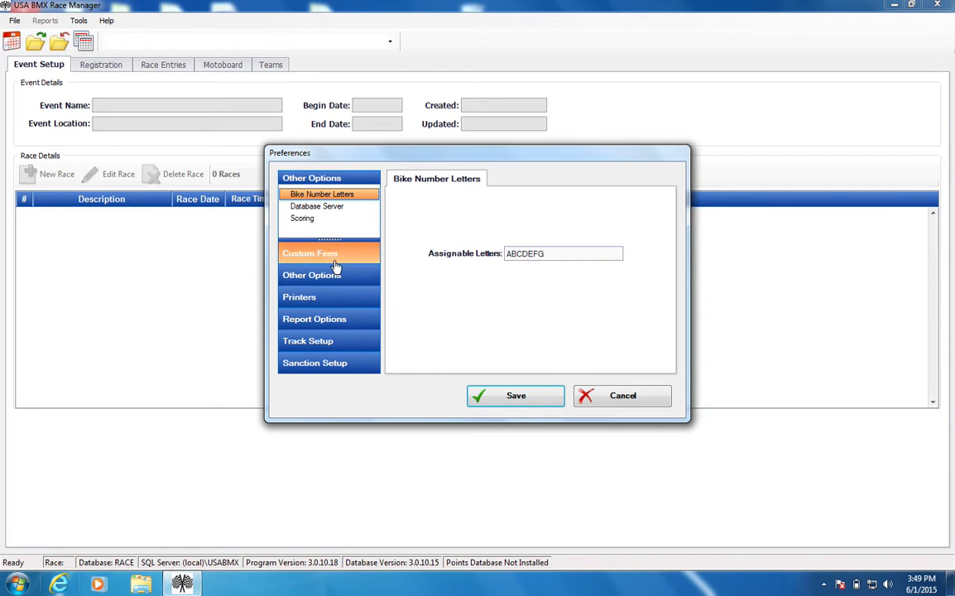
{"action": "left_click", "coordinate": [335, 264]}
{"action": "left_click", "coordinate": [328, 325]}
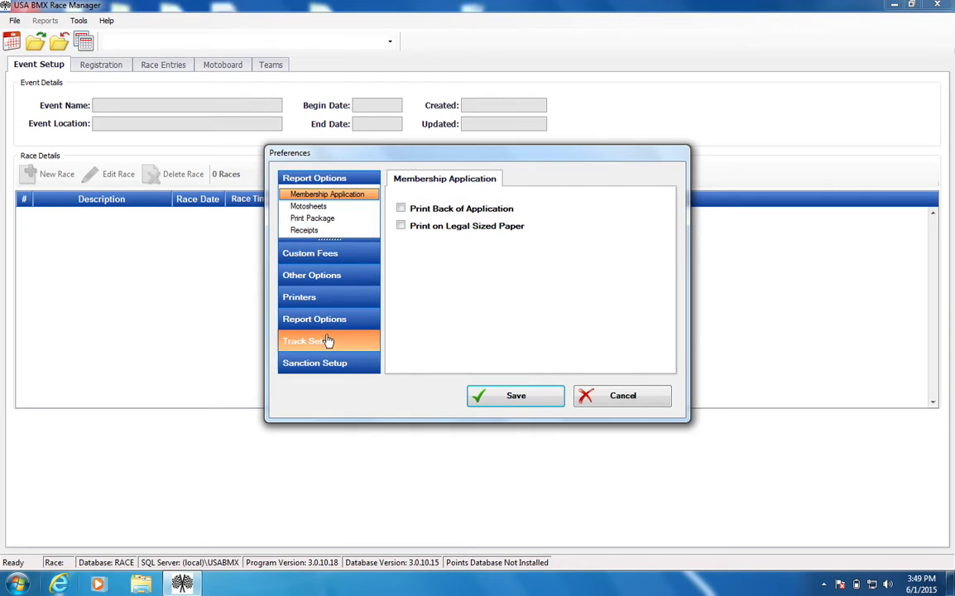
{"action": "left_click", "coordinate": [328, 341]}
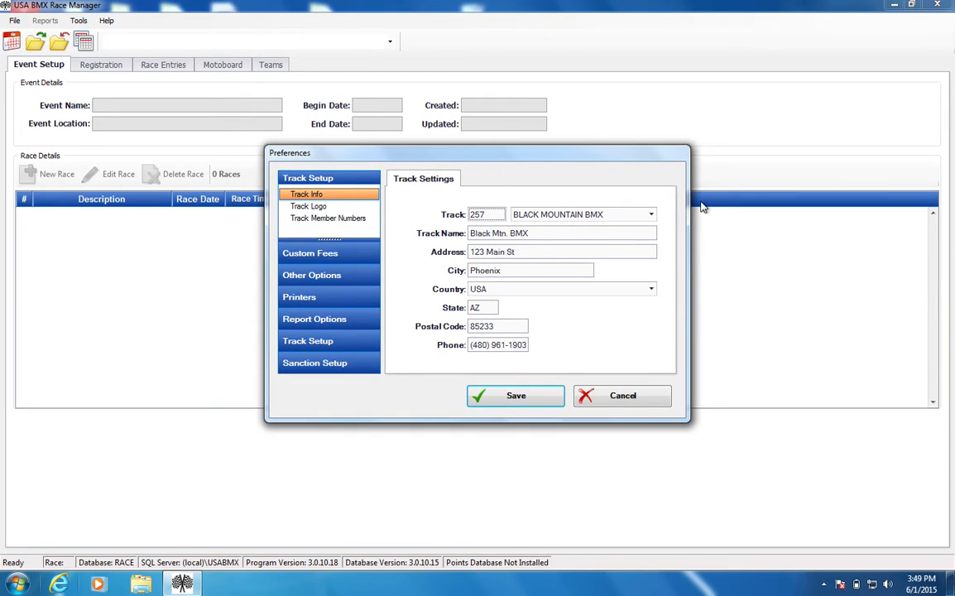
- View the track logo preference and its image loading dialog, closing the dialog without choosing a file
{"action": "left_click", "coordinate": [329, 207]}
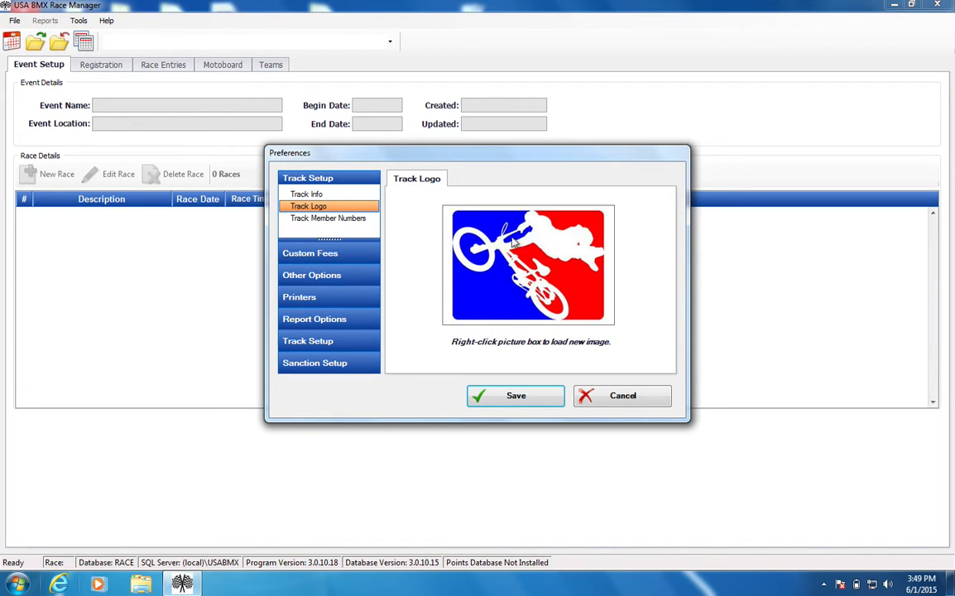
{"action": "right_click", "coordinate": [544, 282]}
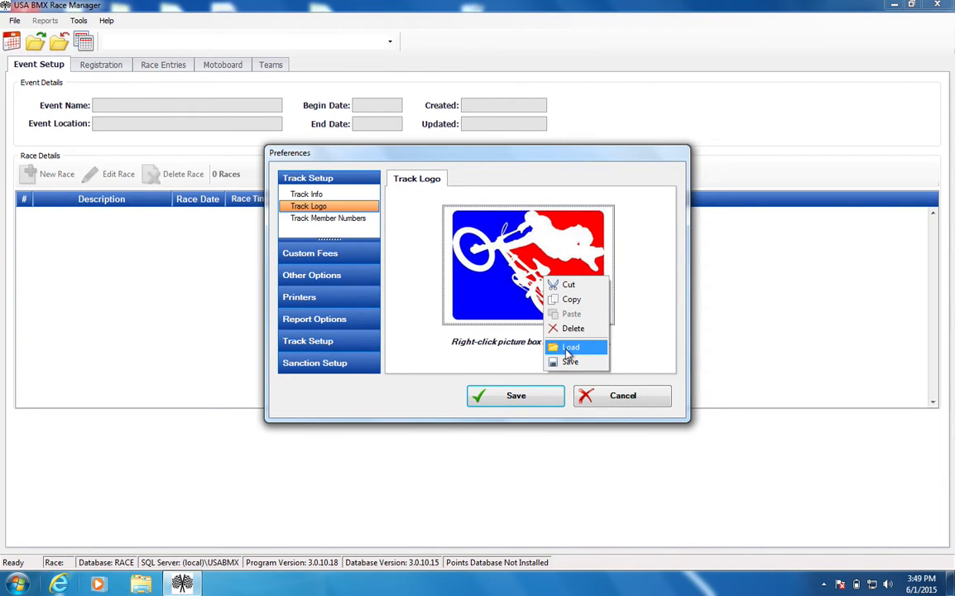
{"action": "left_click", "coordinate": [569, 349]}
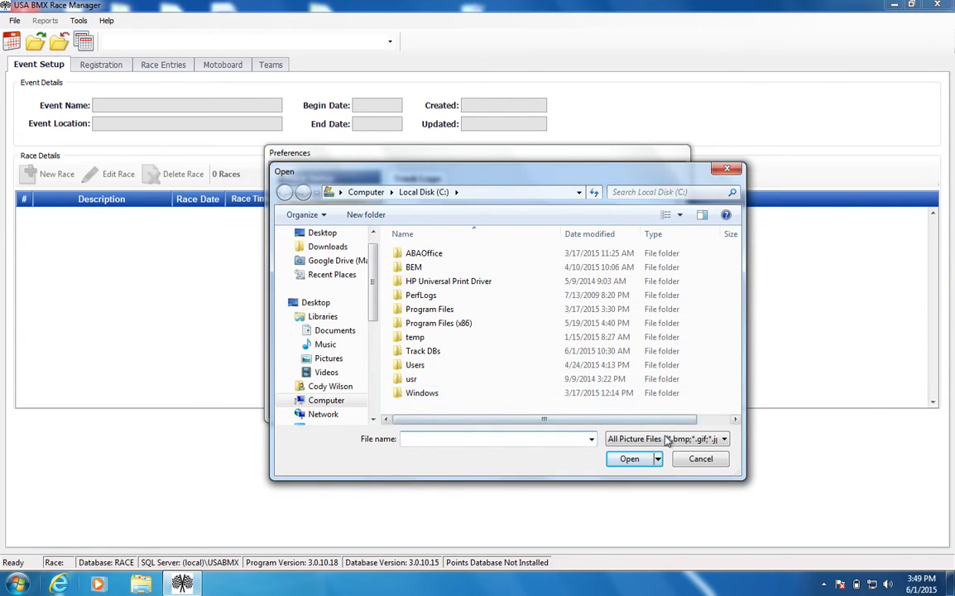
{"action": "left_click", "coordinate": [695, 465]}
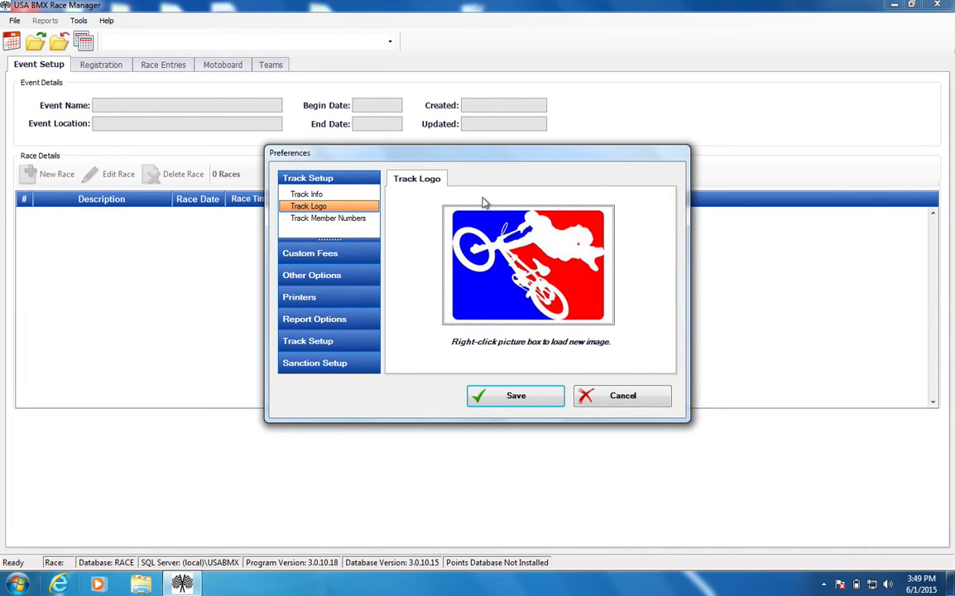
- Open a new range request from the track member numbers and examine its Range Start, Range End and Validation Code fields
{"action": "left_click", "coordinate": [357, 227]}
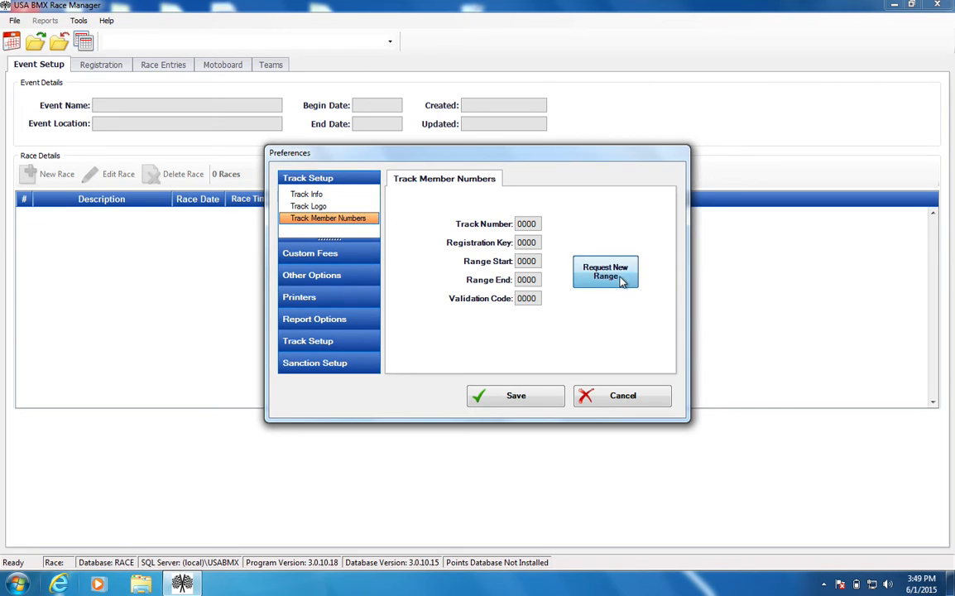
{"action": "left_click", "coordinate": [620, 278]}
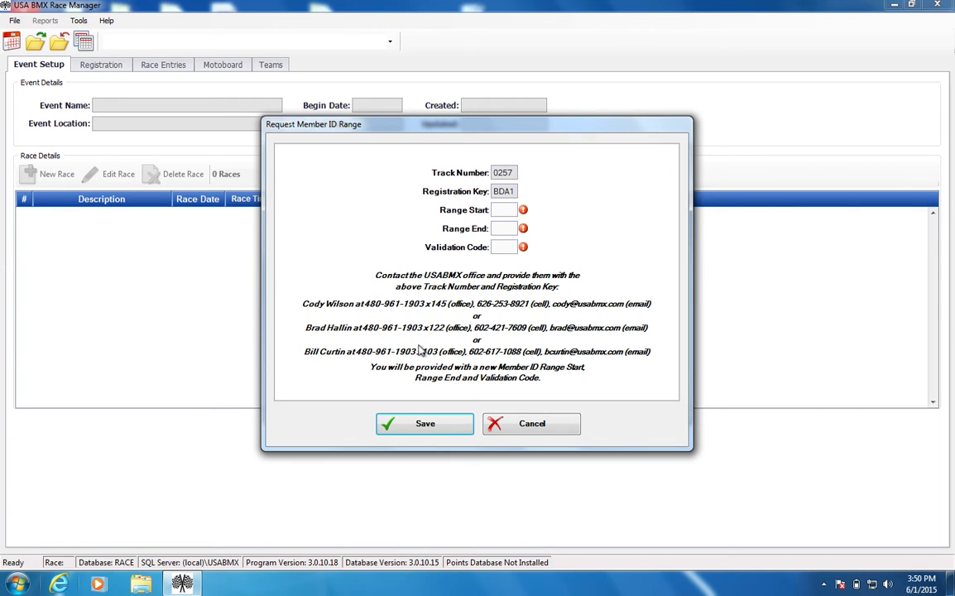
{"action": "left_click", "coordinate": [505, 227]}
{"action": "left_click", "coordinate": [510, 210]}
{"action": "left_click", "coordinate": [509, 230]}
{"action": "left_click", "coordinate": [509, 213]}
{"action": "left_click", "coordinate": [509, 234]}
{"action": "left_click", "coordinate": [510, 213]}
{"action": "left_click", "coordinate": [510, 227]}
{"action": "left_click", "coordinate": [510, 246]}
- Check the registration key and range fields of the member ID request, and cancel both the request and the preferences
{"action": "left_click_drag", "start_coordinate": [494, 192], "coordinate": [515, 192]}
{"action": "left_click", "coordinate": [513, 192]}
{"action": "left_click", "coordinate": [504, 211]}
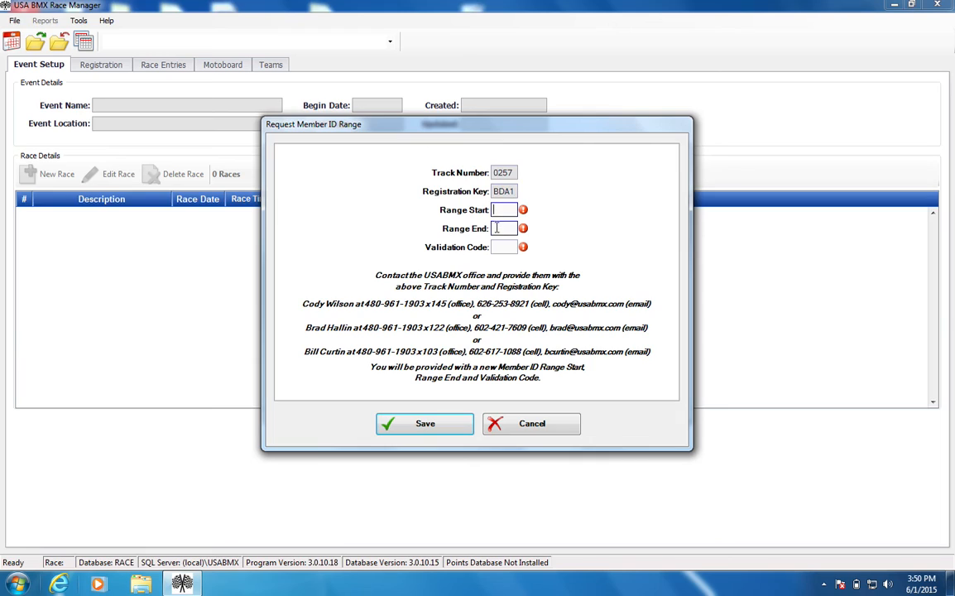
{"action": "left_click", "coordinate": [496, 228]}
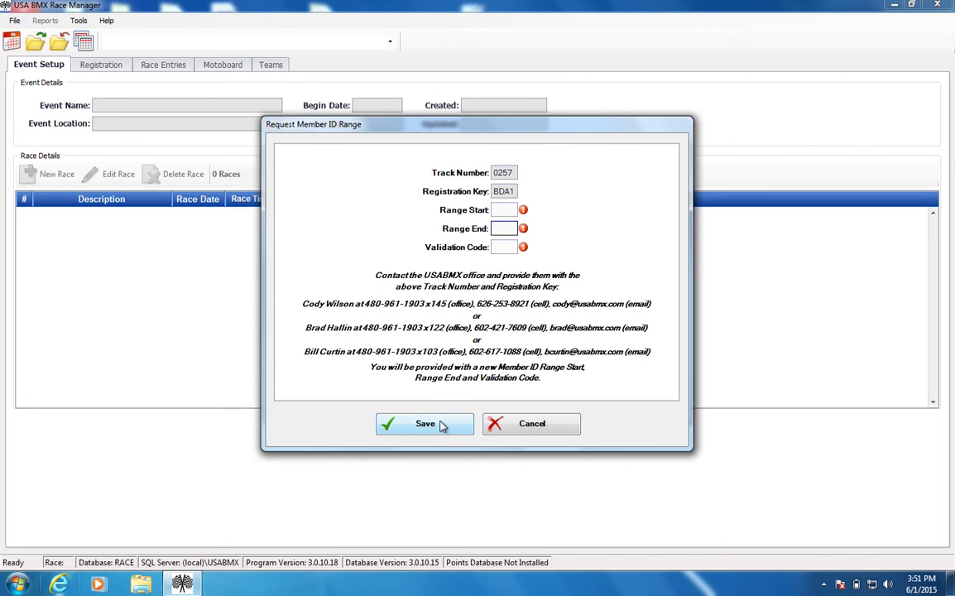
{"action": "left_click", "coordinate": [559, 427]}
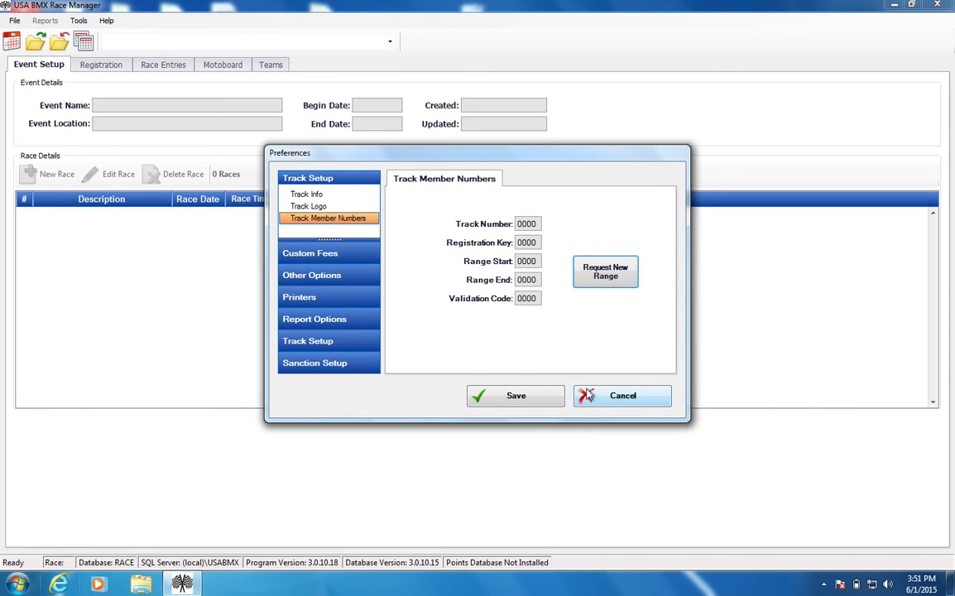
{"action": "left_click", "coordinate": [587, 396]}
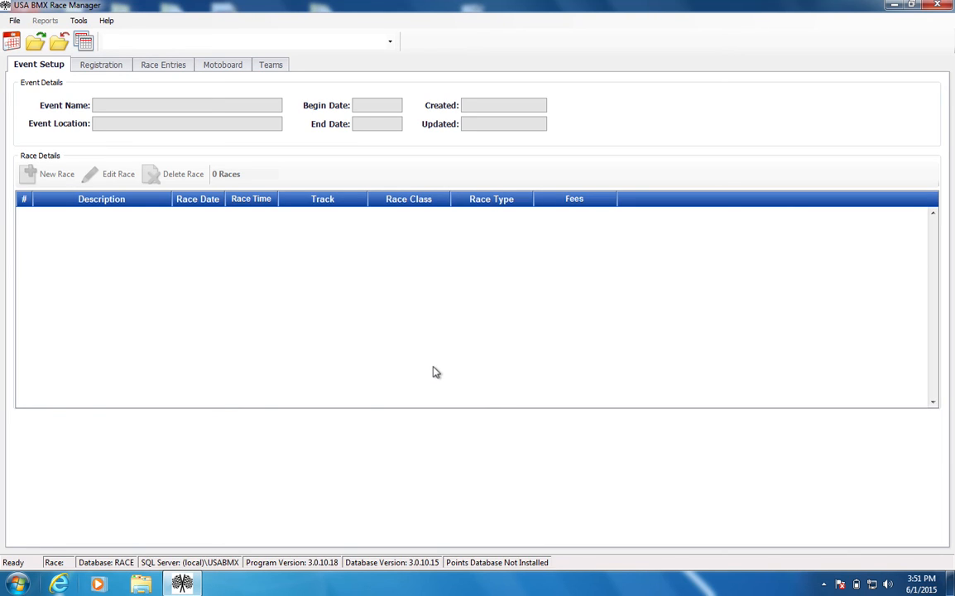
{"action": "left_click", "coordinate": [561, 5]}
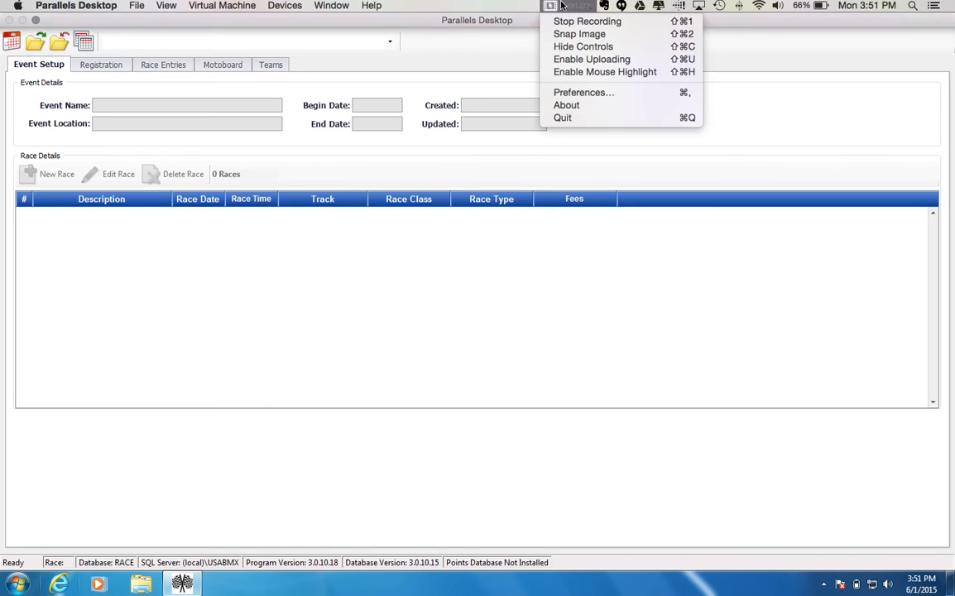
{"action": "left_click", "coordinate": [561, 21]}
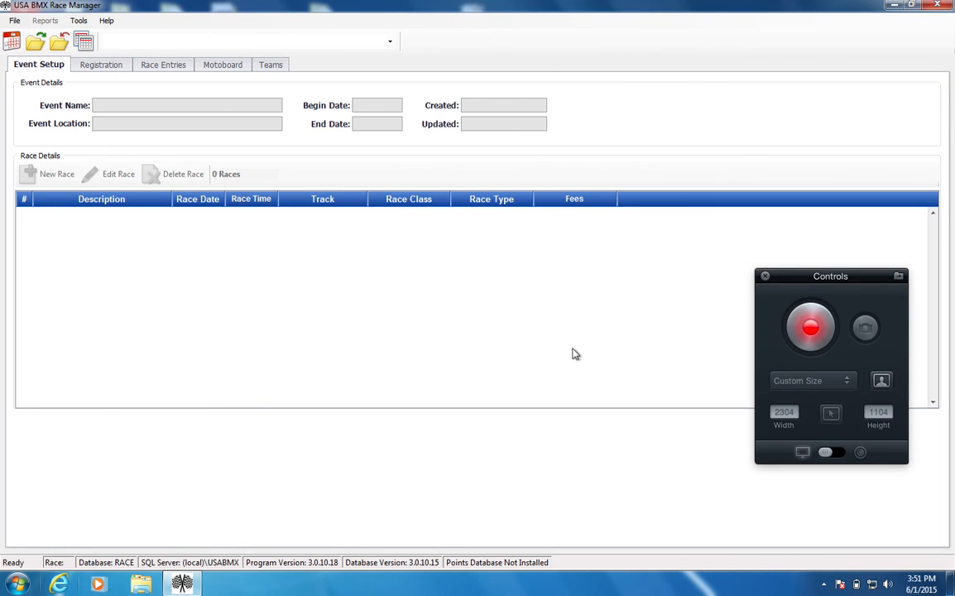